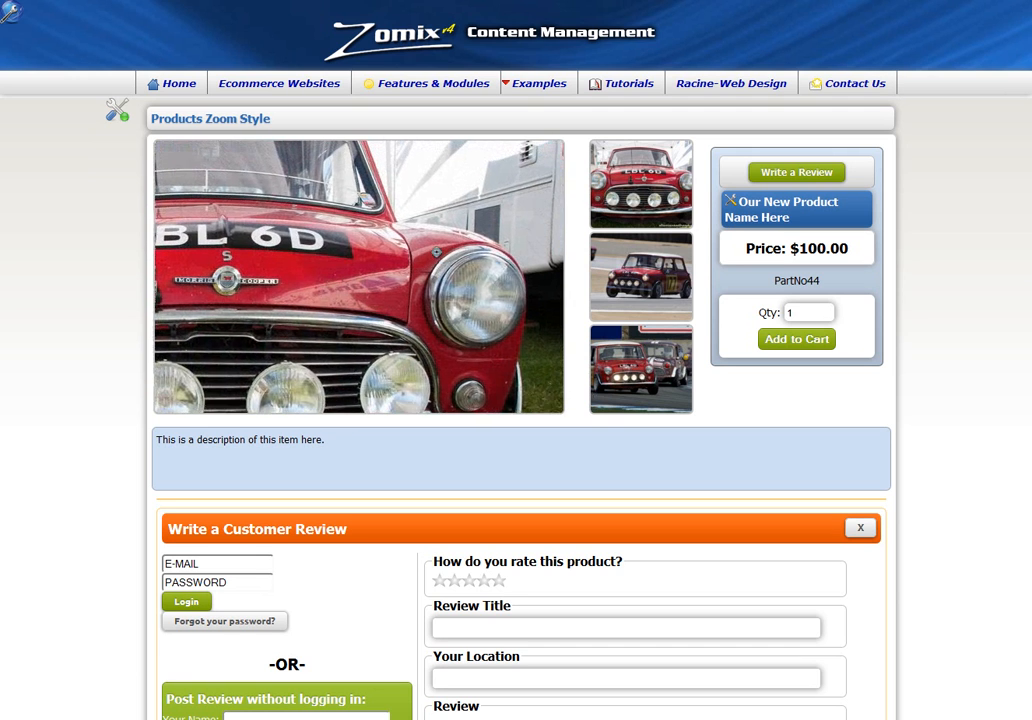
Step: Open the product's quick editor, enter 123abc, 345bcv as suggested items, and look over the availability options
{"action": "left_click", "coordinate": [730, 205]}
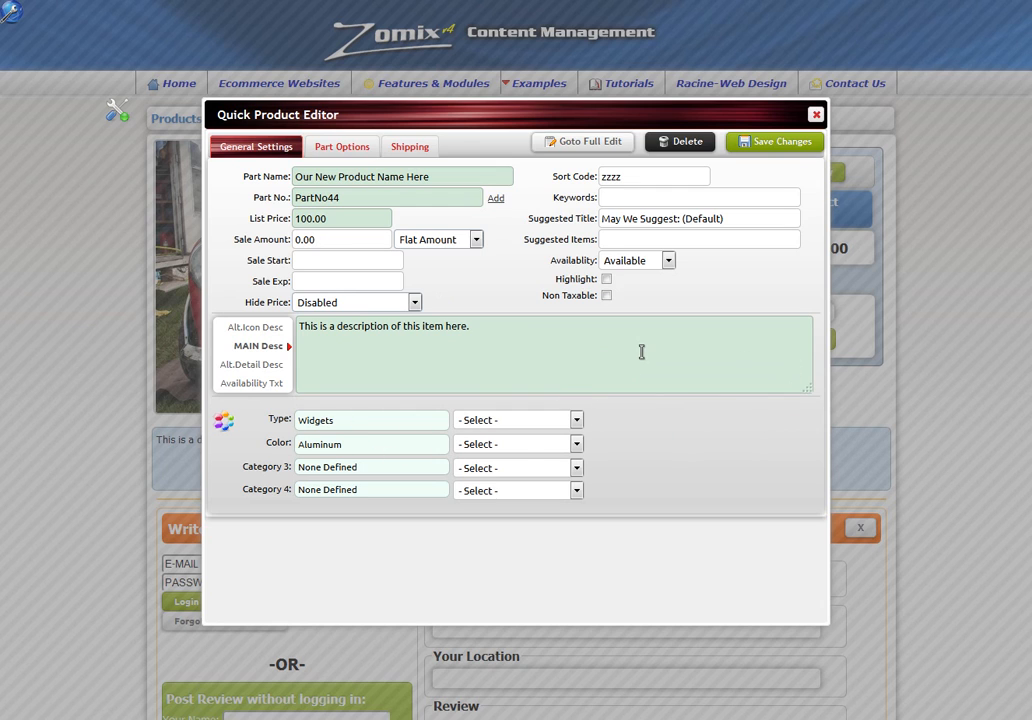
{"action": "left_click", "coordinate": [700, 240]}
{"action": "type", "text": "123abc, 345bcv"}
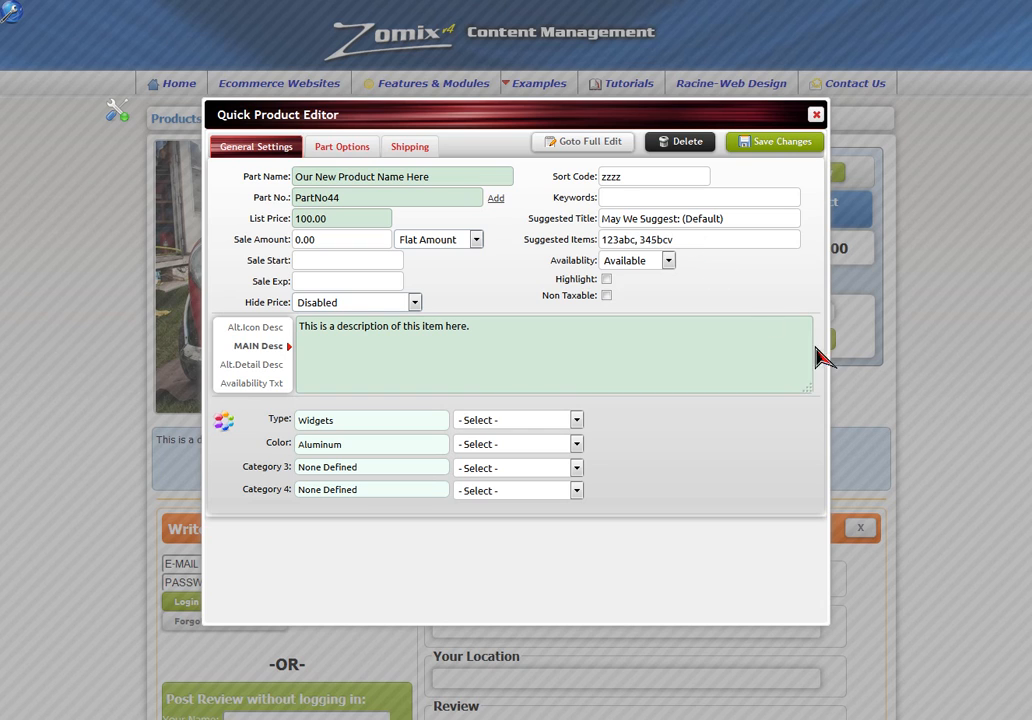
{"action": "left_click", "coordinate": [669, 264]}
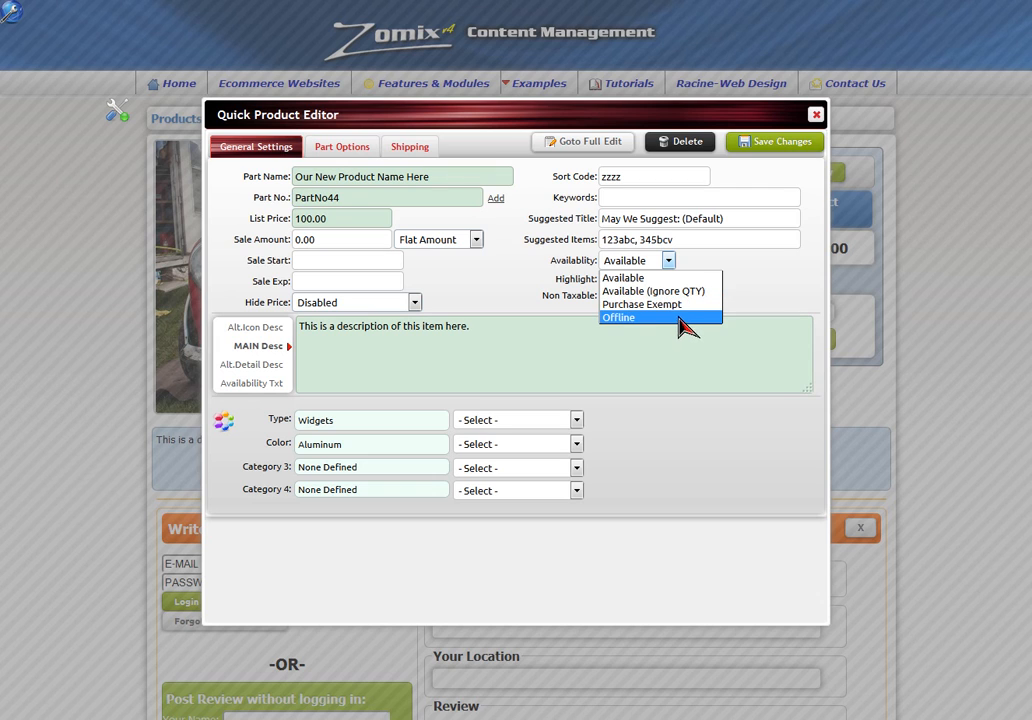
{"action": "left_click", "coordinate": [702, 254]}
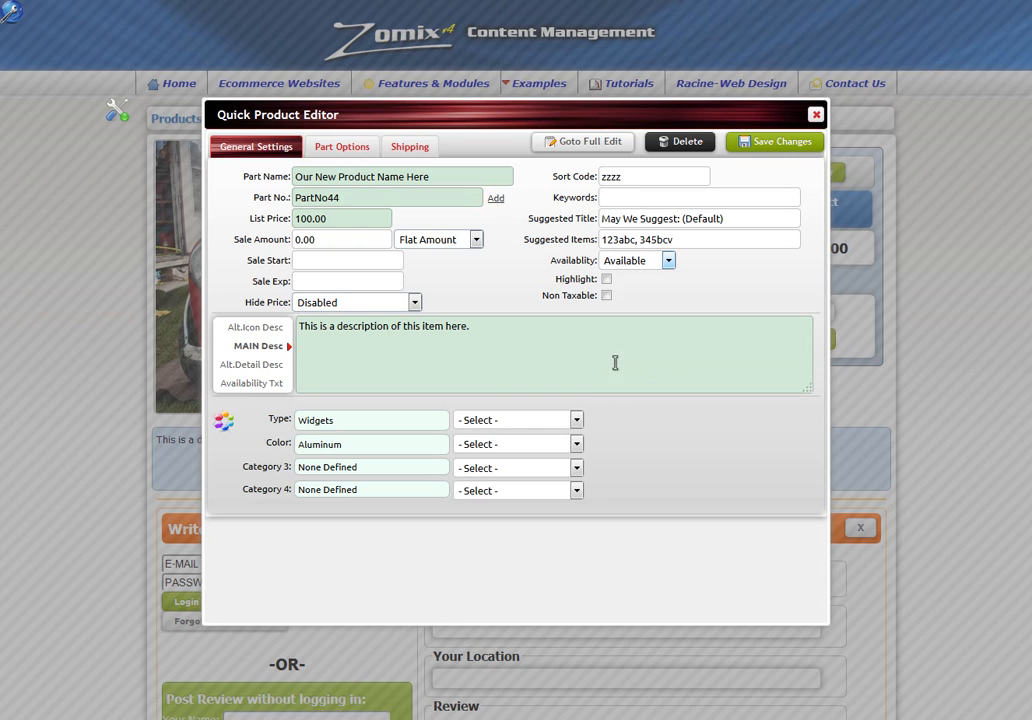
Step: Open the product's full editor and add the existing server image AdditionalProdInfo.JPG, sorting the images by date to find it
{"action": "left_click", "coordinate": [604, 150]}
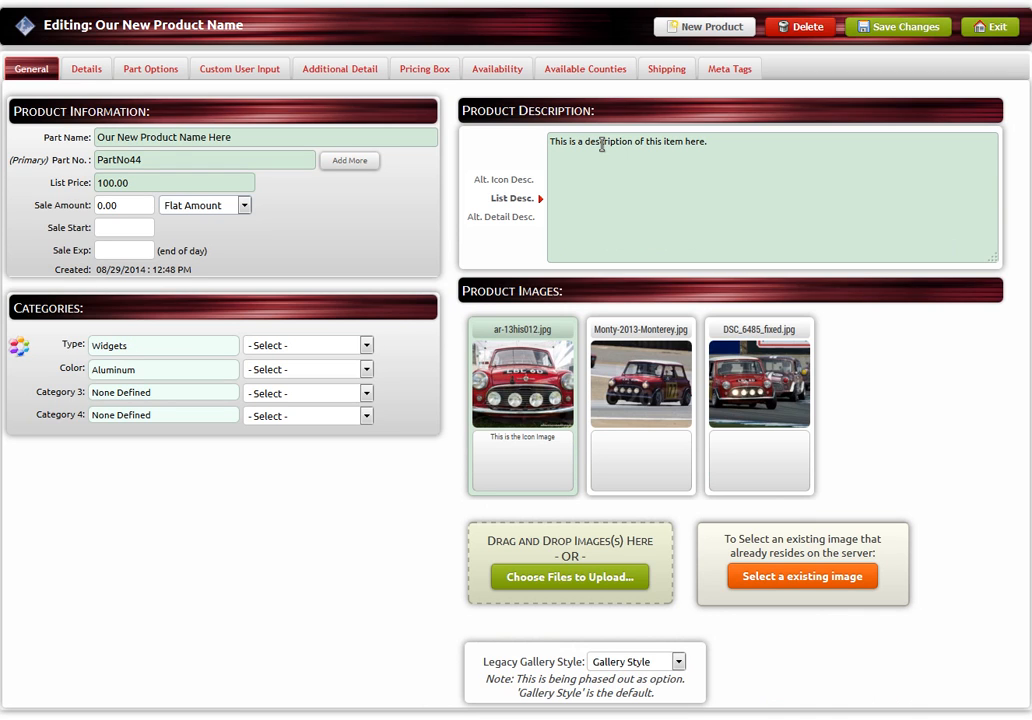
{"action": "mouse_move", "coordinate": [770, 425]}
{"action": "left_click", "coordinate": [835, 591]}
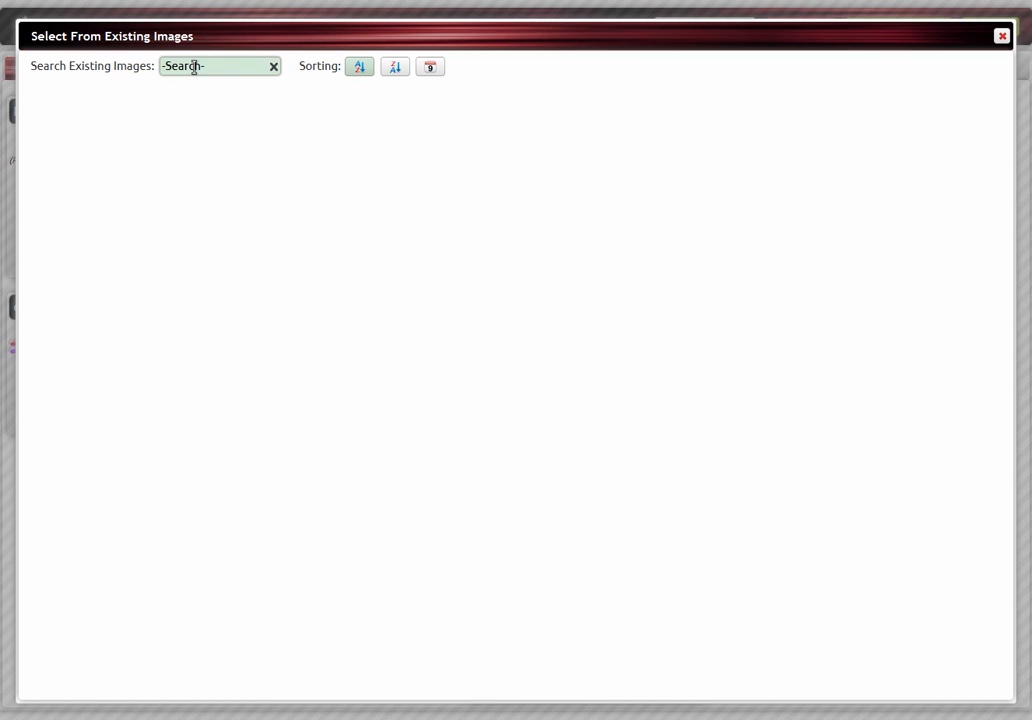
{"action": "left_click", "coordinate": [429, 70]}
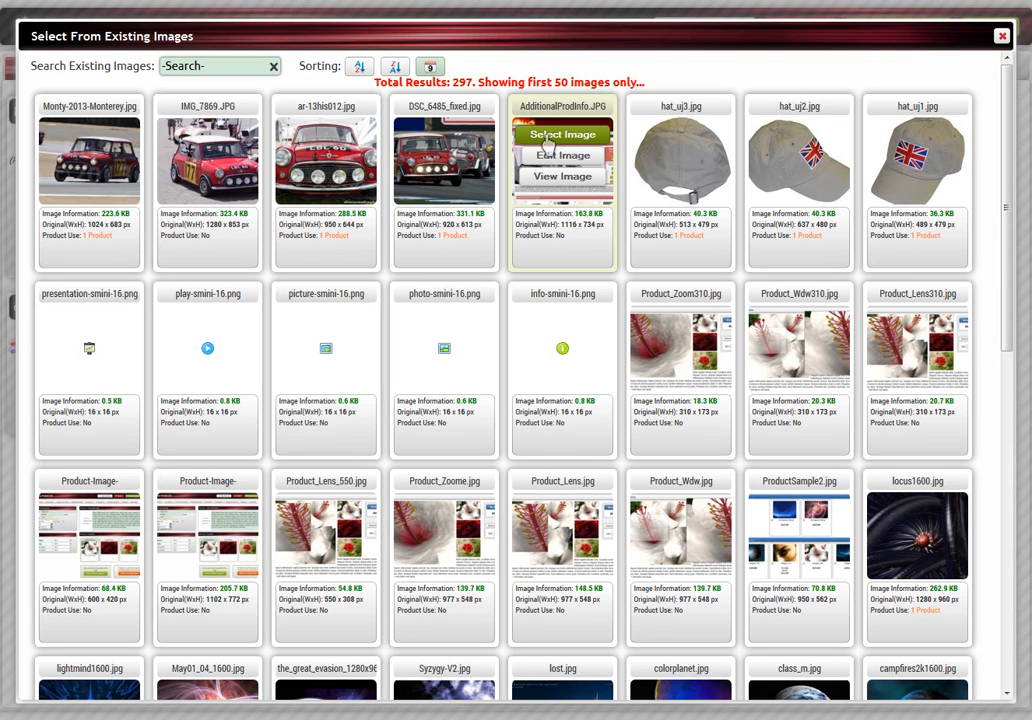
{"action": "left_click", "coordinate": [557, 138]}
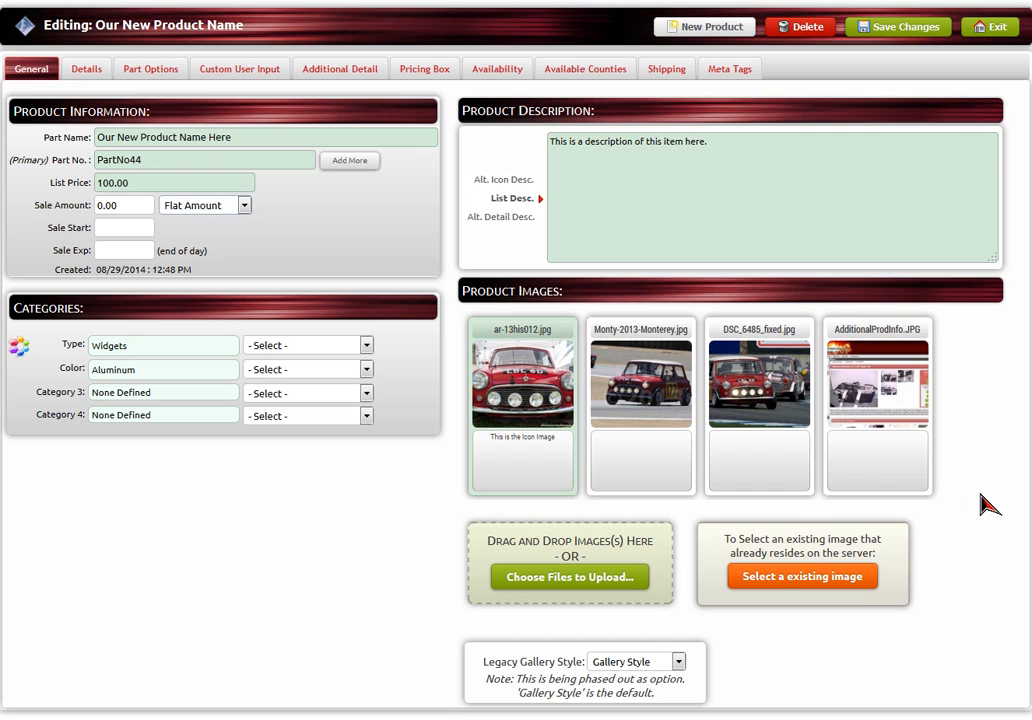
Step: Examine the product's detail settings, including sort code, keywords, purchase URL, product cost, processing time and the non-taxable option
{"action": "left_click", "coordinate": [77, 69]}
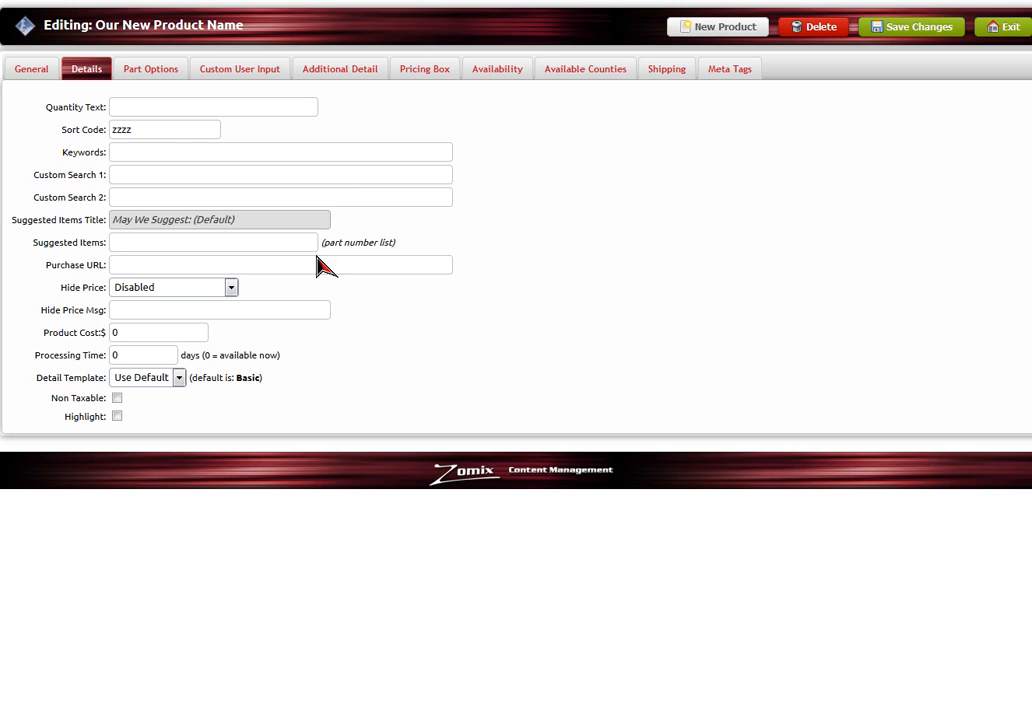
{"action": "double_click", "coordinate": [136, 129]}
{"action": "left_click", "coordinate": [226, 149]}
{"action": "left_click", "coordinate": [140, 265]}
{"action": "double_click", "coordinate": [114, 333]}
{"action": "double_click", "coordinate": [112, 355]}
{"action": "left_click", "coordinate": [398, 362]}
{"action": "left_click", "coordinate": [116, 398]}
{"action": "left_click", "coordinate": [116, 398]}
Step: Try the Color and Color2 option sets for the product's part options, and assign the shared Colors set
{"action": "left_click", "coordinate": [150, 68]}
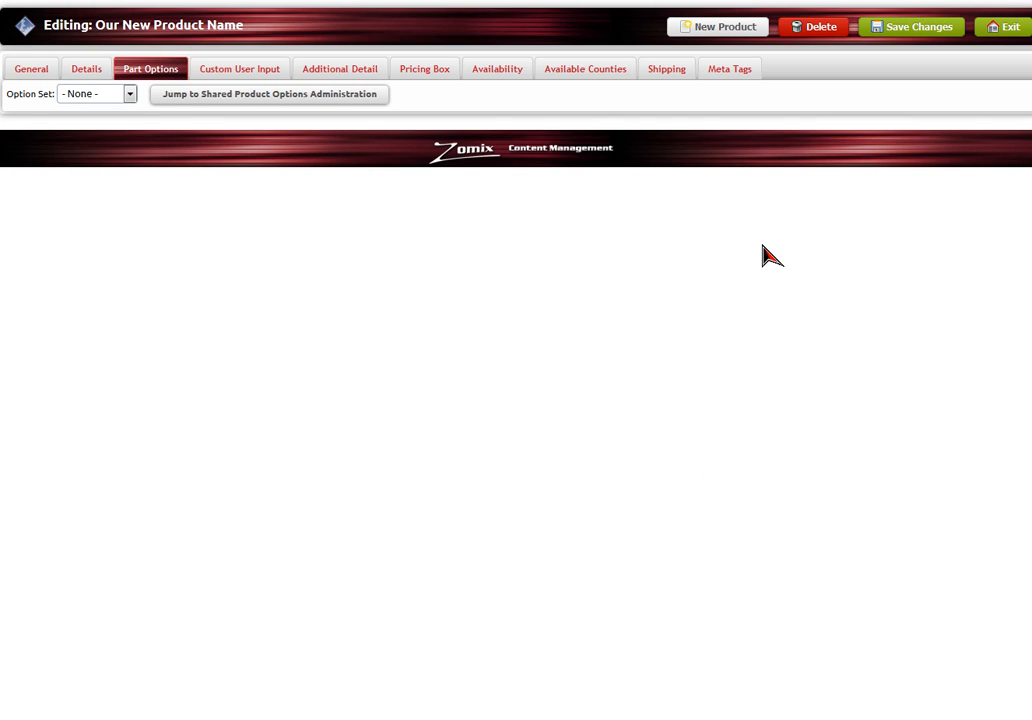
{"action": "left_click", "coordinate": [129, 95]}
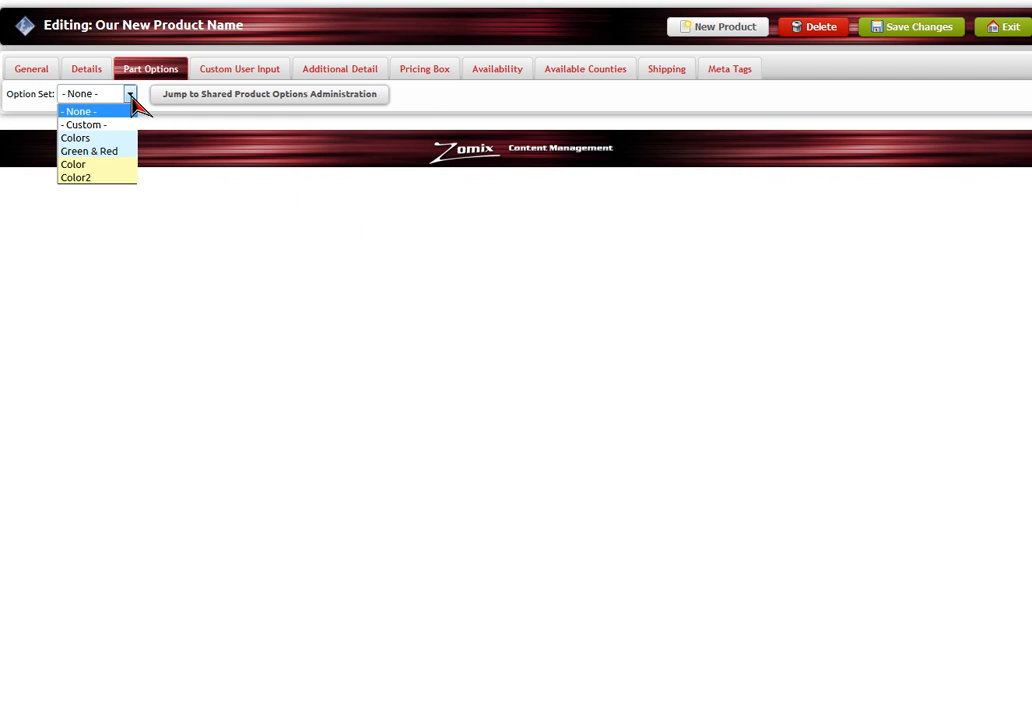
{"action": "left_click", "coordinate": [92, 166]}
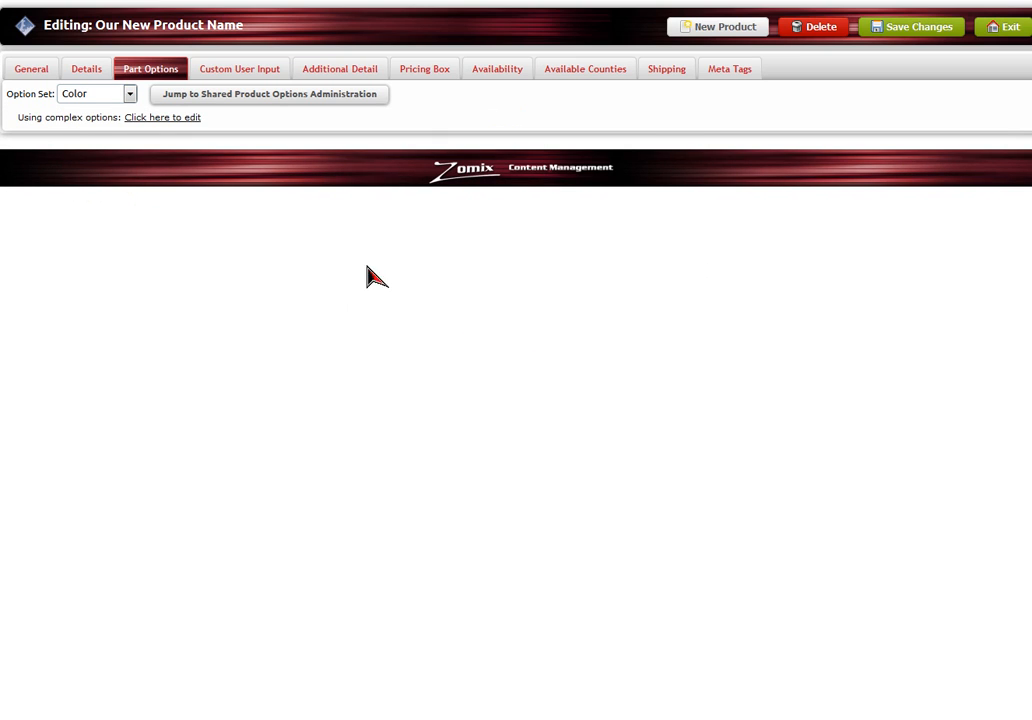
{"action": "left_click", "coordinate": [108, 97]}
{"action": "left_click", "coordinate": [105, 180]}
{"action": "left_click", "coordinate": [130, 95]}
{"action": "left_click", "coordinate": [124, 138]}
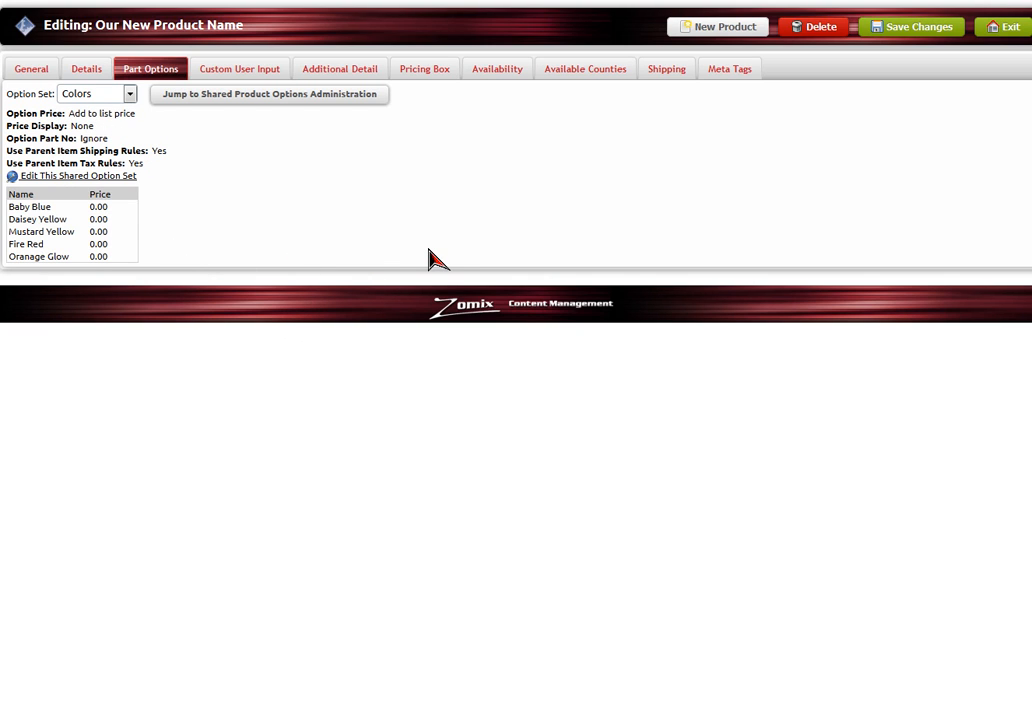
Step: Try the Custom template for the primary additional product information, and set it back to Disabled
{"action": "left_click", "coordinate": [357, 80]}
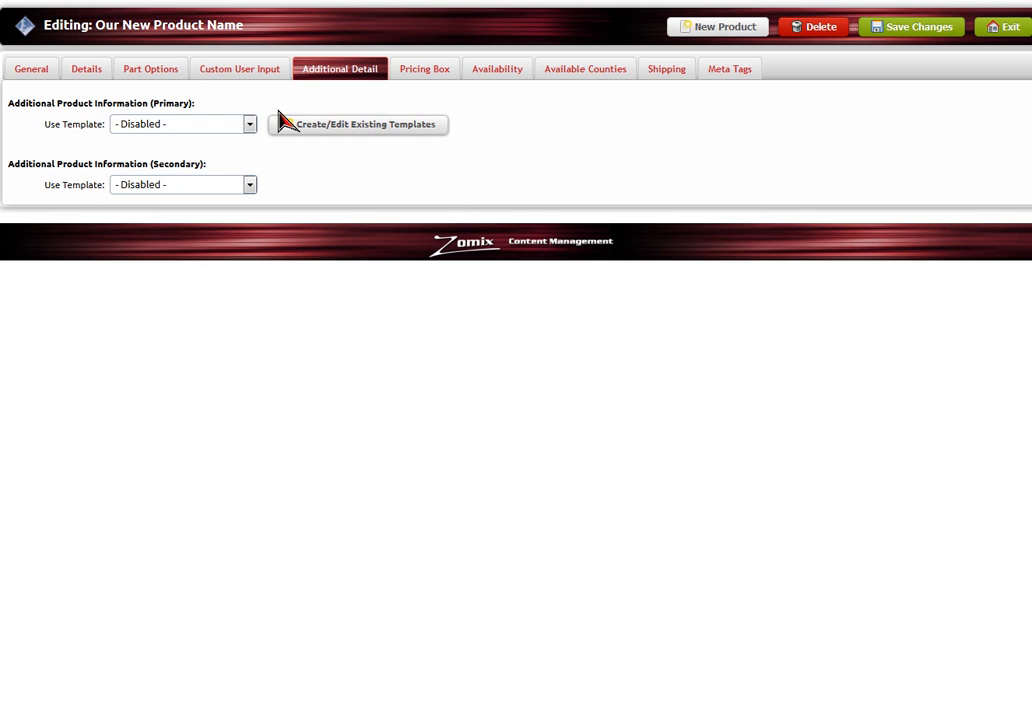
{"action": "left_click", "coordinate": [213, 124]}
{"action": "left_click", "coordinate": [213, 124]}
{"action": "left_click", "coordinate": [200, 186]}
{"action": "left_click", "coordinate": [200, 186]}
{"action": "left_click", "coordinate": [216, 125]}
{"action": "left_click", "coordinate": [201, 155]}
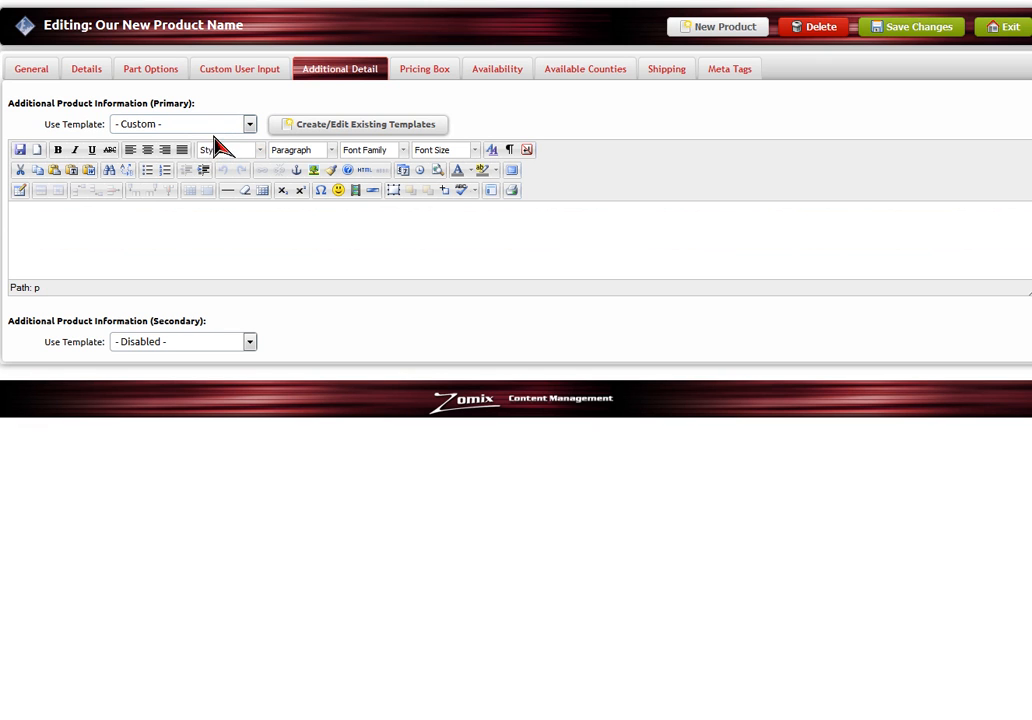
{"action": "left_click", "coordinate": [228, 126]}
{"action": "left_click", "coordinate": [212, 142]}
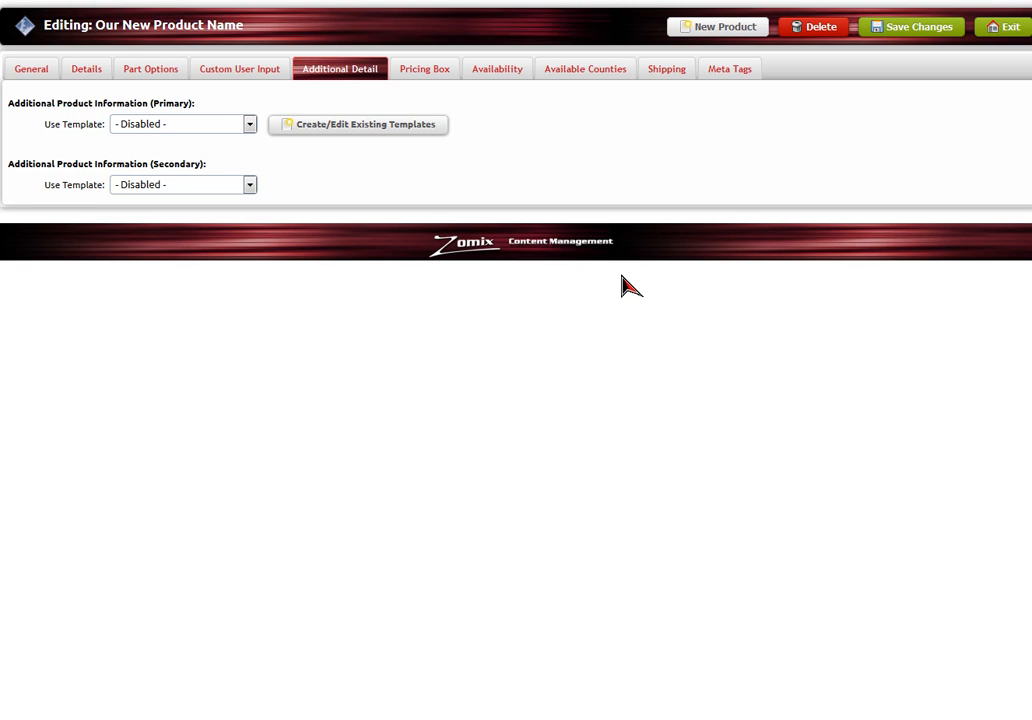
Step: Look over the template choices for the additional pricing box HTML and compare them with the additional detail settings
{"action": "left_click", "coordinate": [421, 78]}
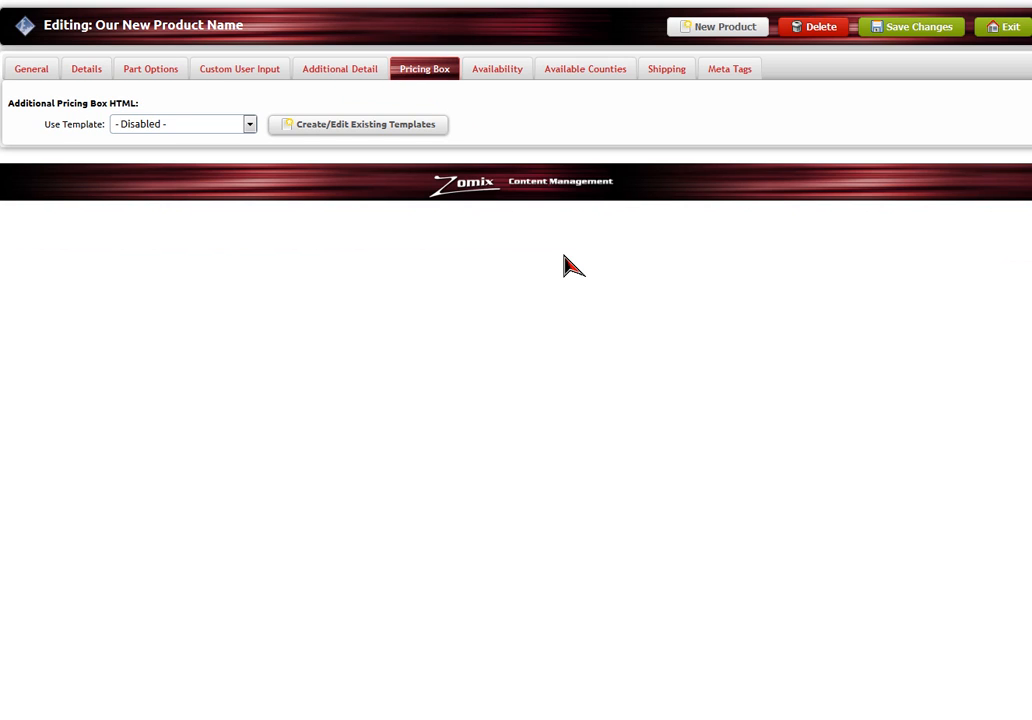
{"action": "left_click", "coordinate": [250, 126]}
{"action": "left_click", "coordinate": [250, 130]}
{"action": "left_click", "coordinate": [353, 72]}
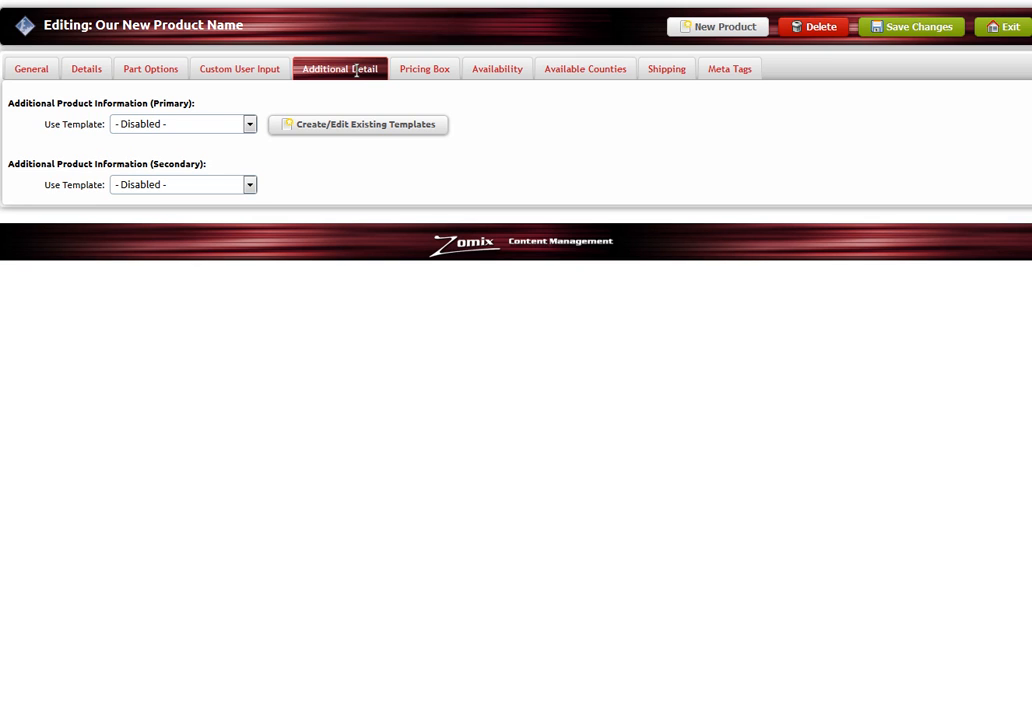
{"action": "left_click", "coordinate": [402, 74]}
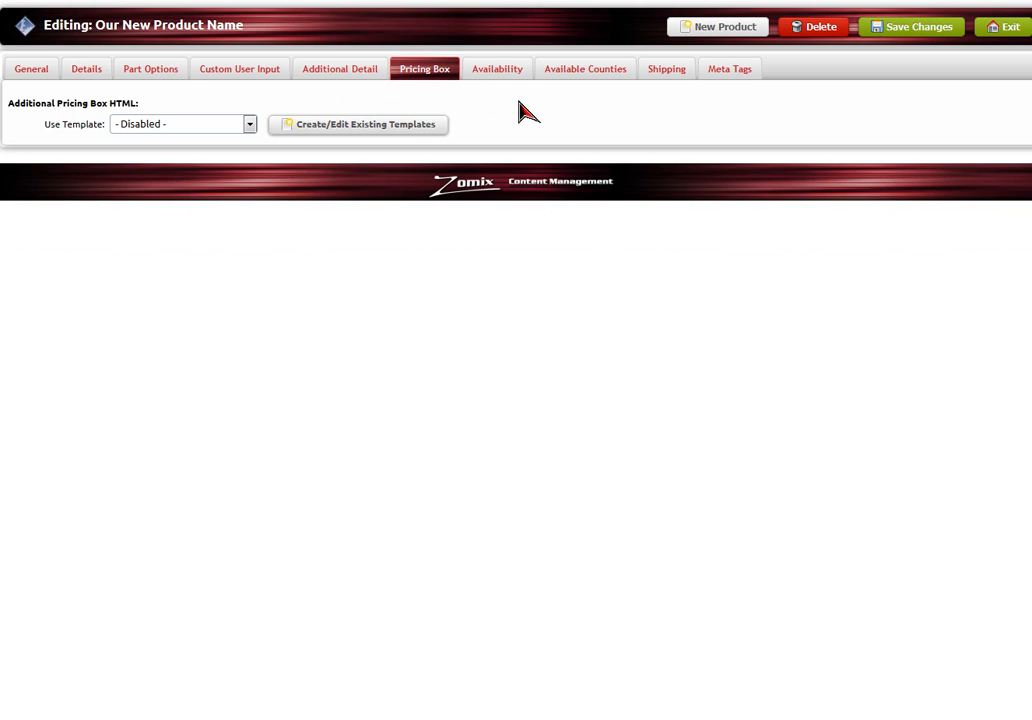
Step: Set the product's availability to Purchase Exempt and place the cursor in the availability message
{"action": "left_click", "coordinate": [498, 78]}
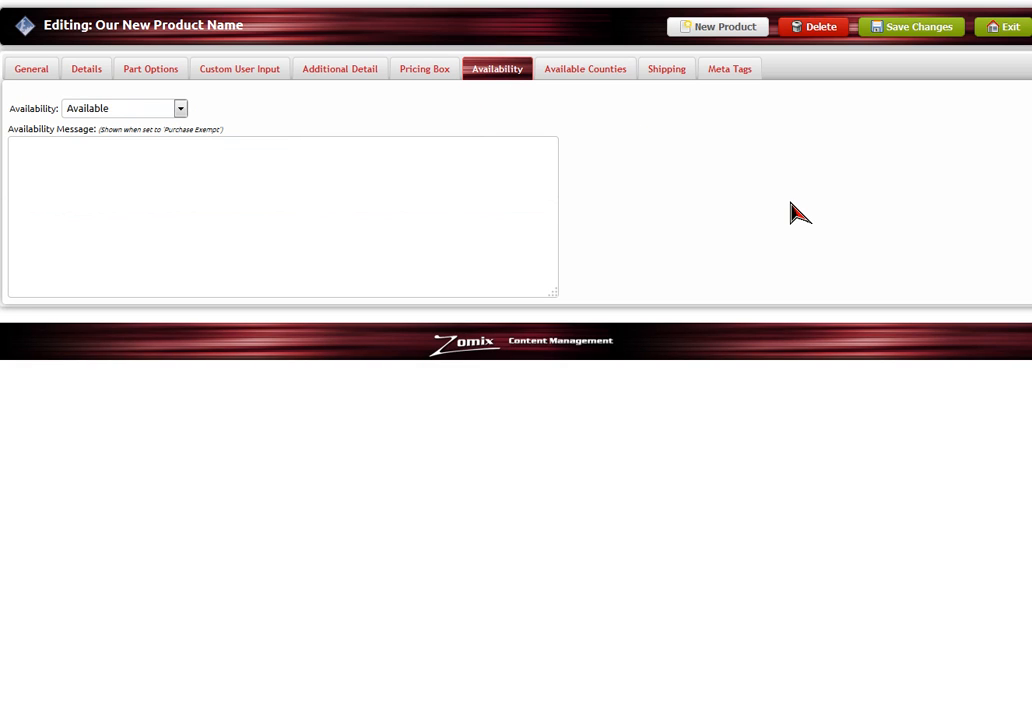
{"action": "left_click", "coordinate": [167, 112]}
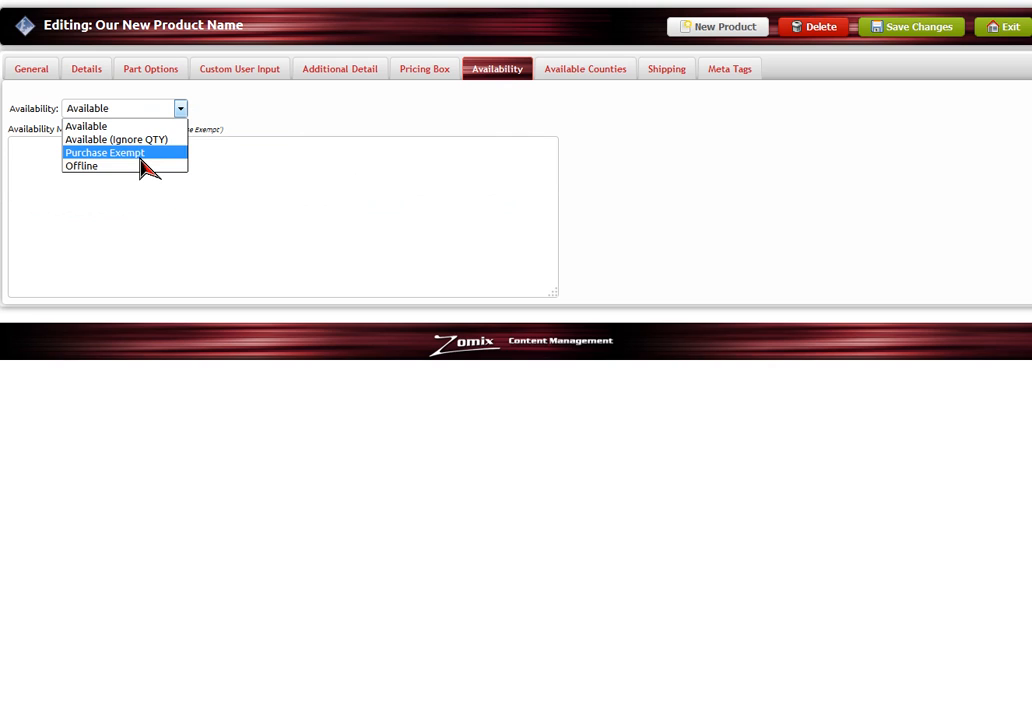
{"action": "left_click", "coordinate": [140, 155]}
{"action": "left_click", "coordinate": [162, 110]}
{"action": "left_click", "coordinate": [162, 112]}
{"action": "left_click", "coordinate": [23, 164]}
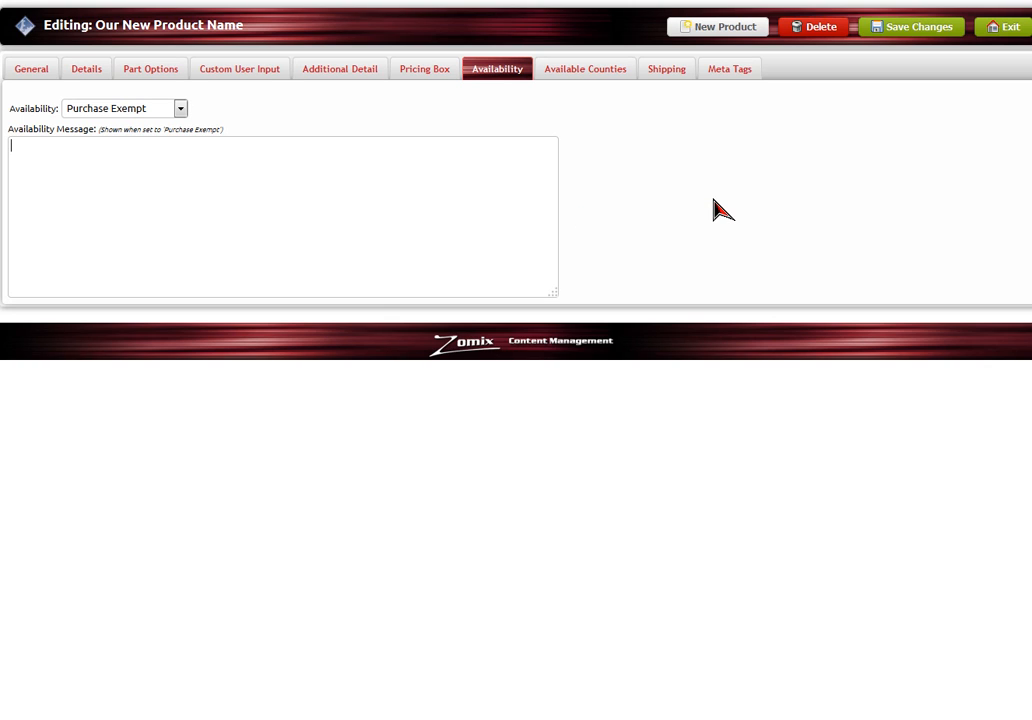
Step: Review the product's shipping and meta tag settings, and save the product changes
{"action": "left_click", "coordinate": [665, 78]}
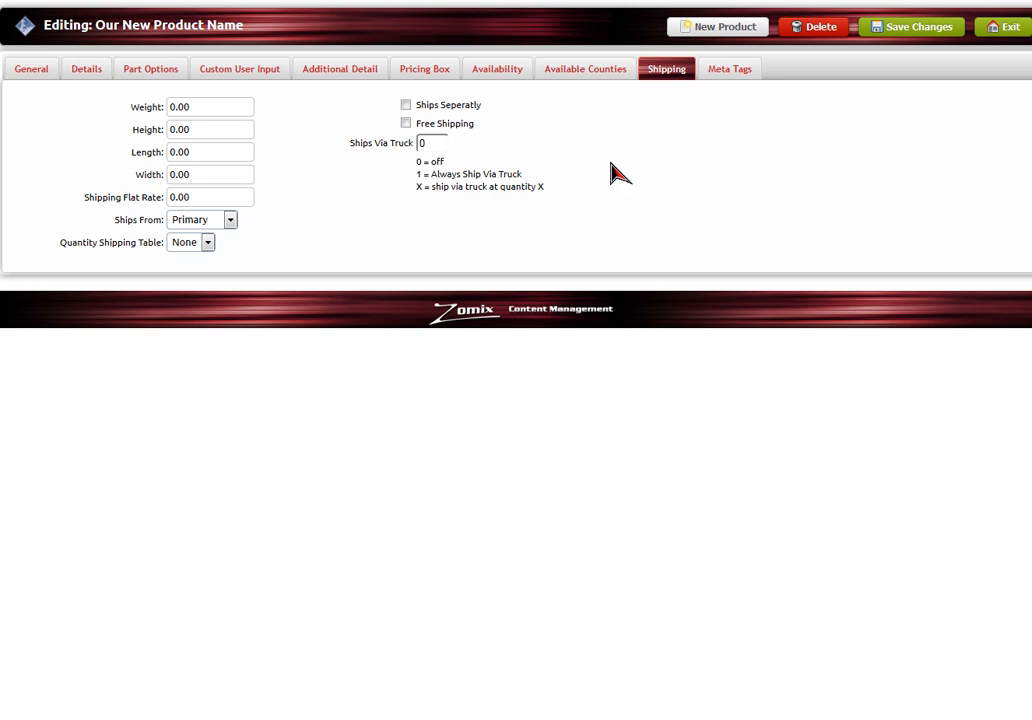
{"action": "left_click", "coordinate": [726, 86]}
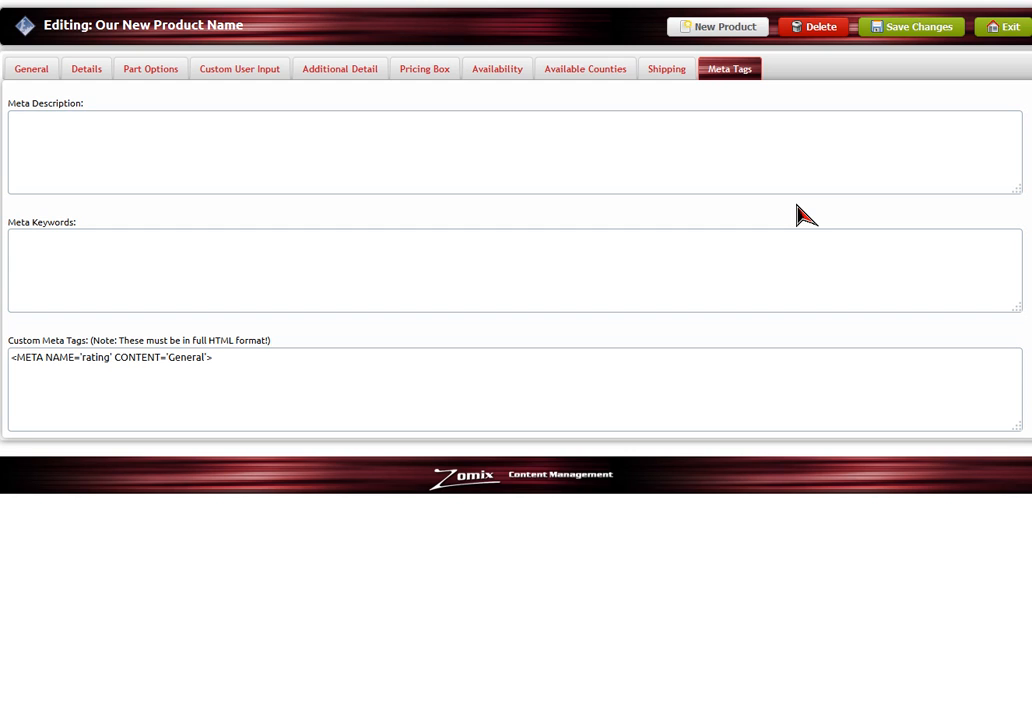
{"action": "left_click", "coordinate": [32, 76]}
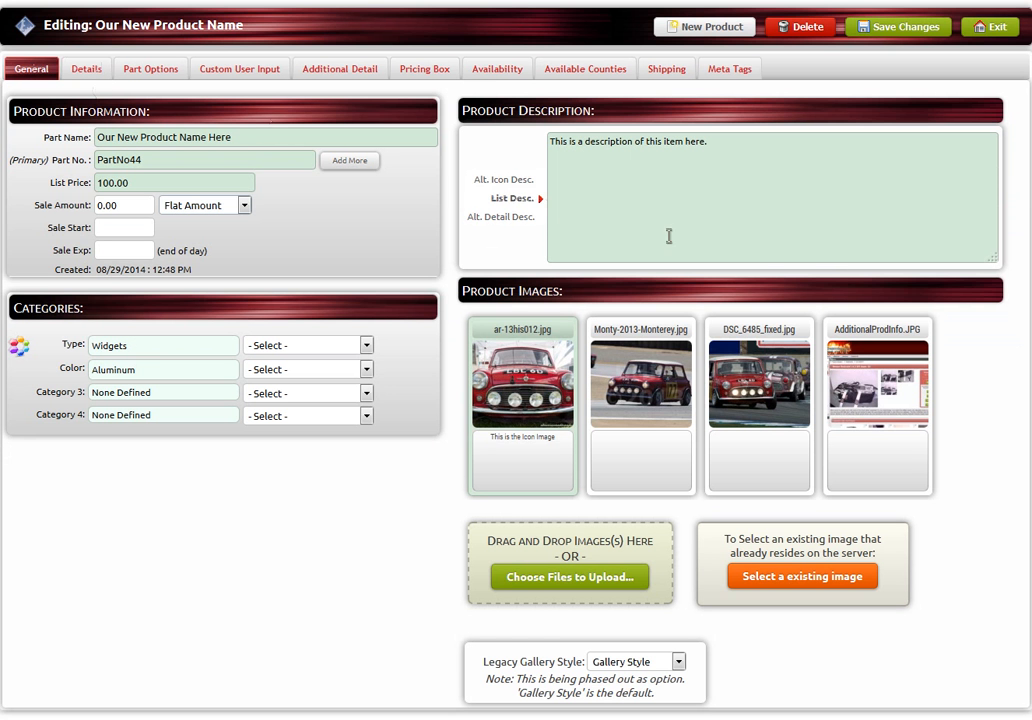
{"action": "left_click", "coordinate": [899, 45]}
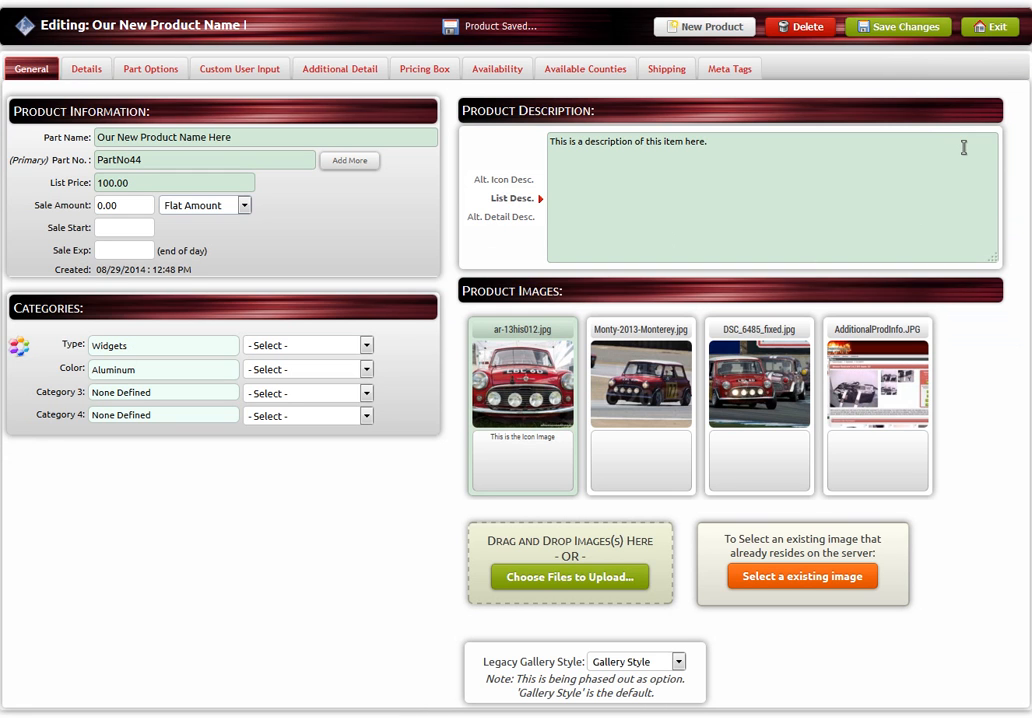